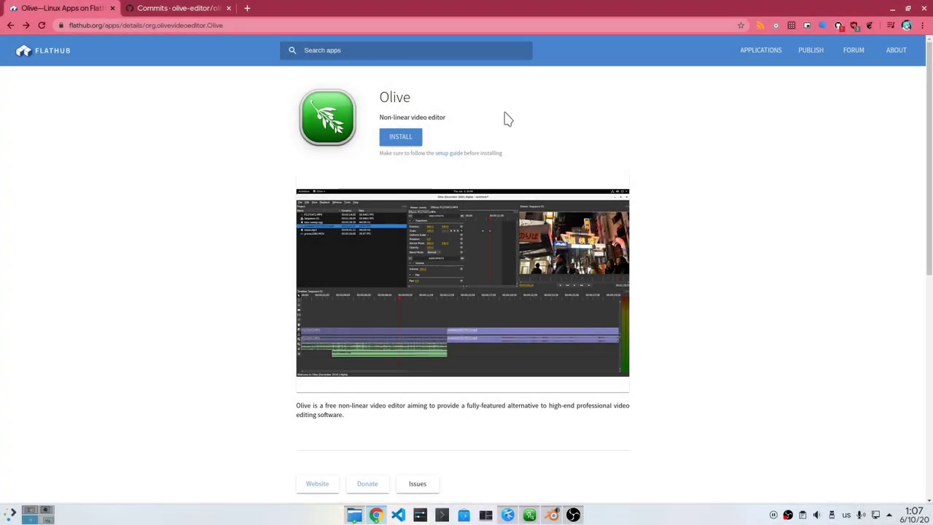
- Switch to the olive-editor/olive commit history page and scroll down through the commits
double_click(403, 97)
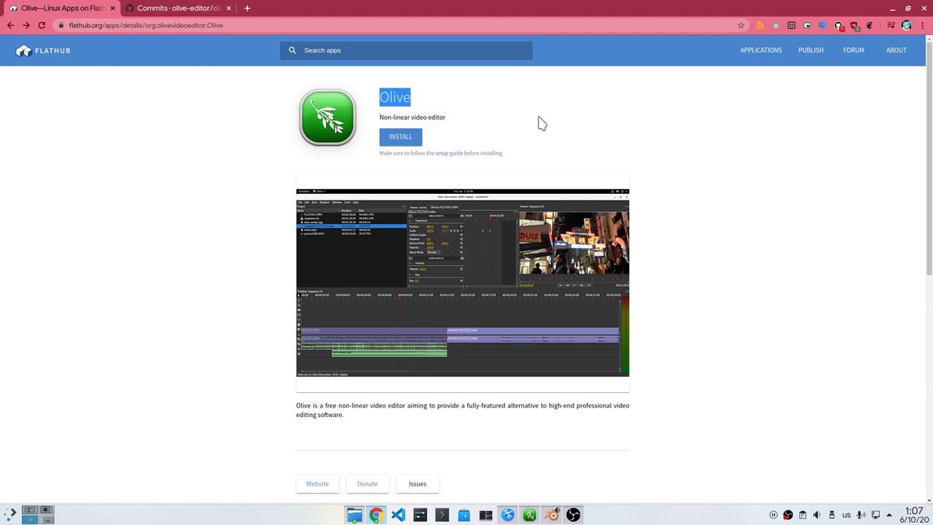
left_click(177, 14)
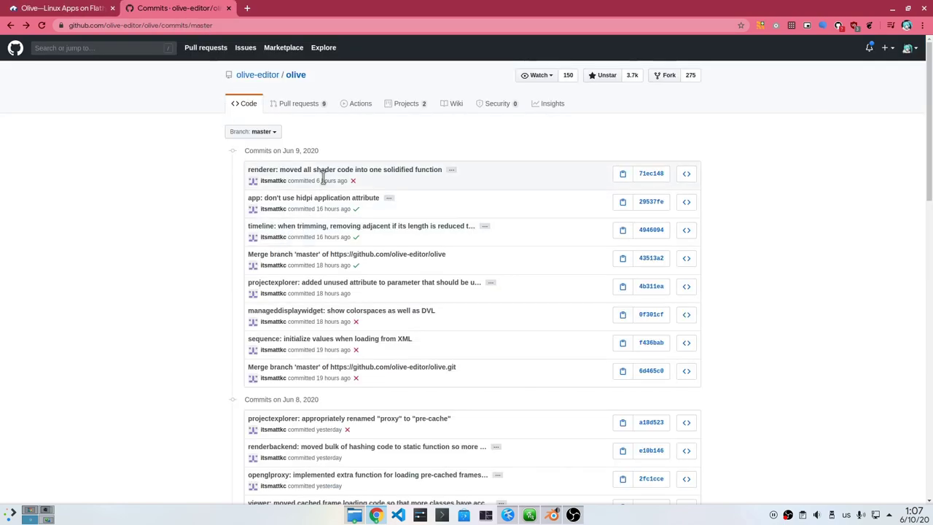
scroll(155, 257, "down", 4)
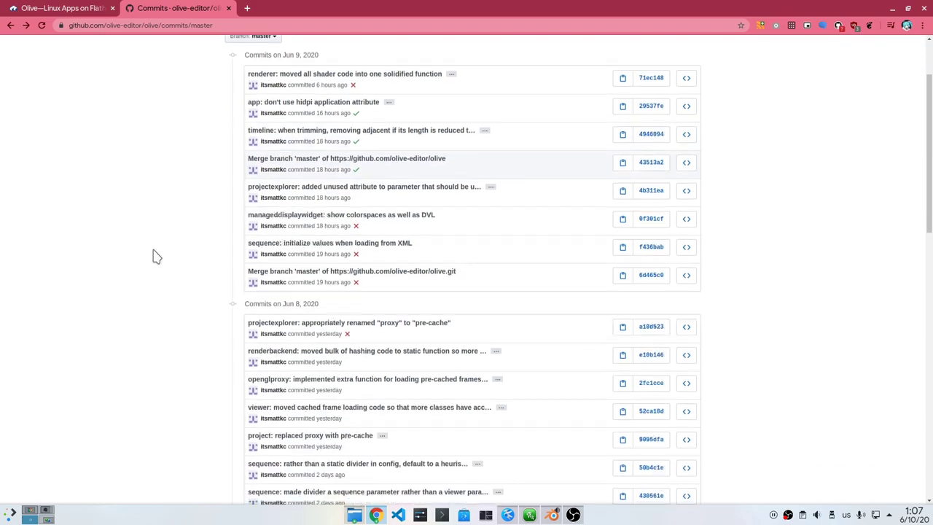
scroll(156, 256, "down", 3)
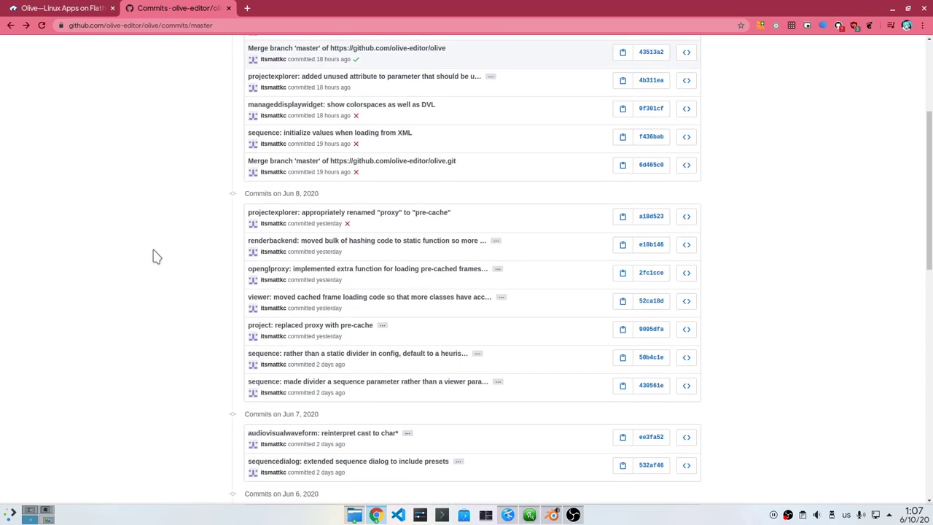
scroll(155, 257, "down", 5)
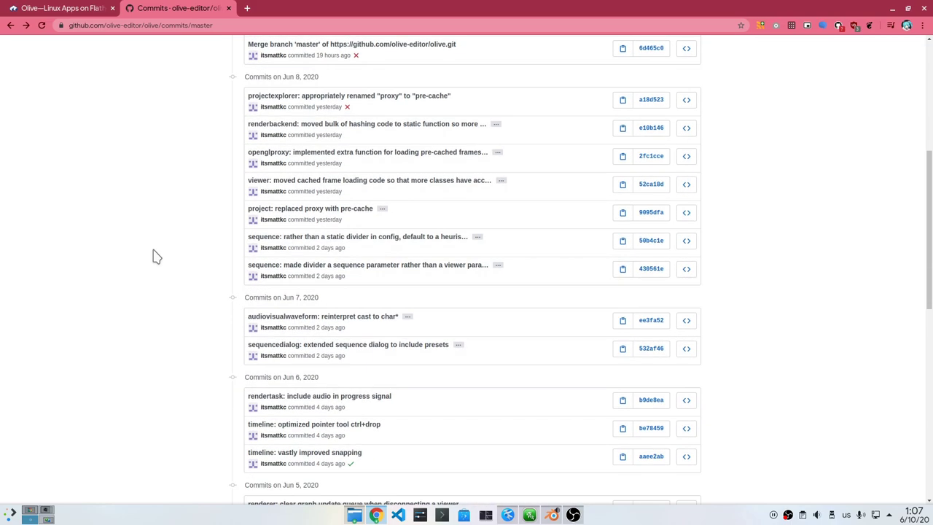
scroll(162, 250, "down", 7)
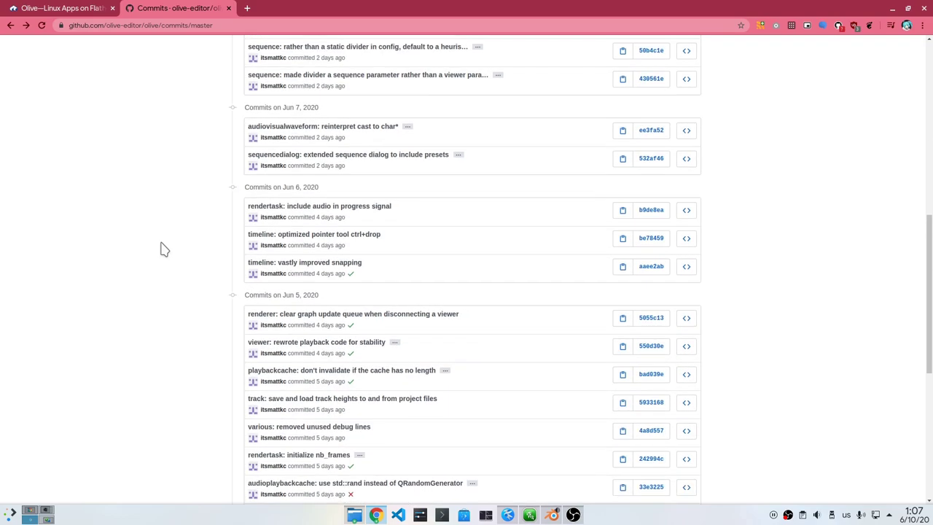
scroll(164, 249, "down", 4)
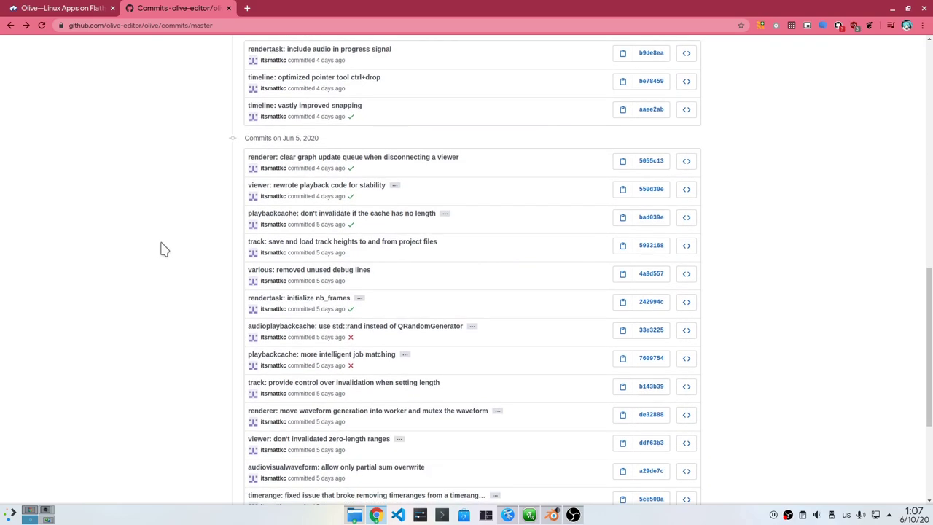
scroll(163, 251, "down", 1)
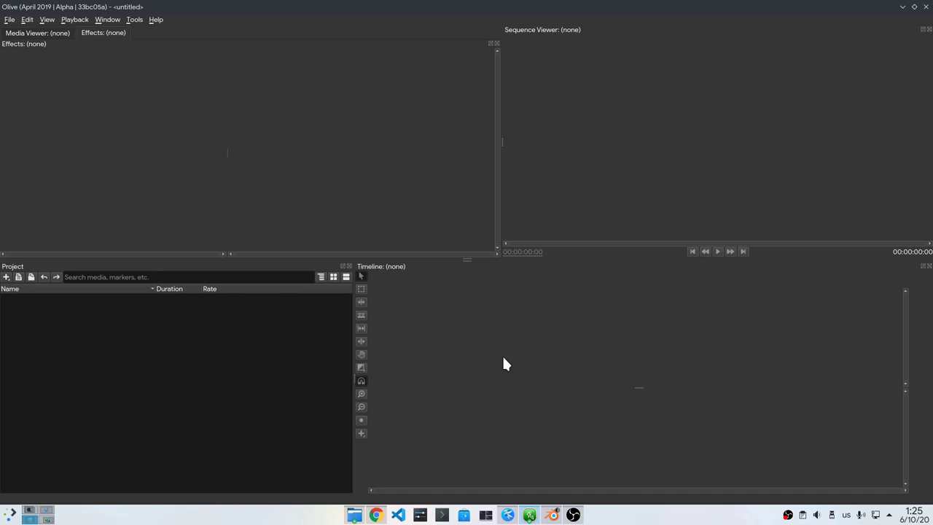
- Create a new sequence with default settings and import korona.mp4 into the project
key("ctrl+shift+n")
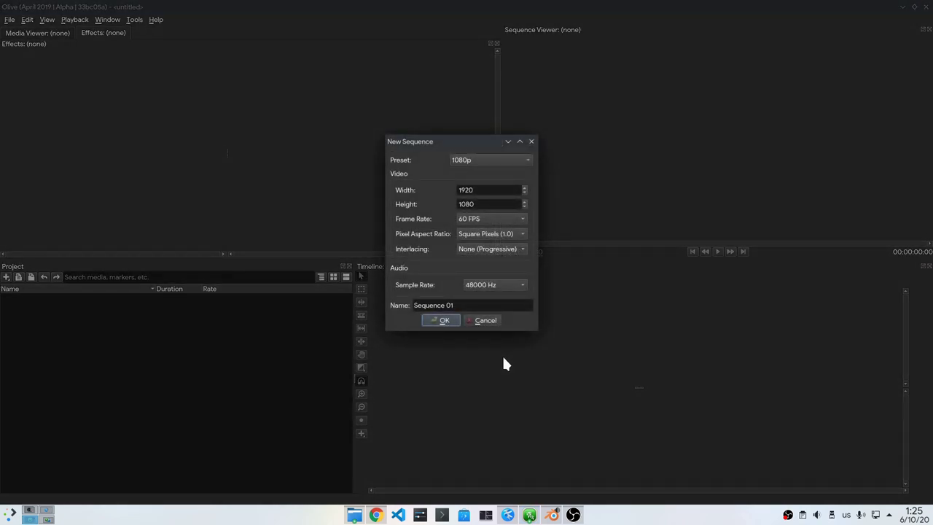
left_click(458, 318)
key("ctrl+i")
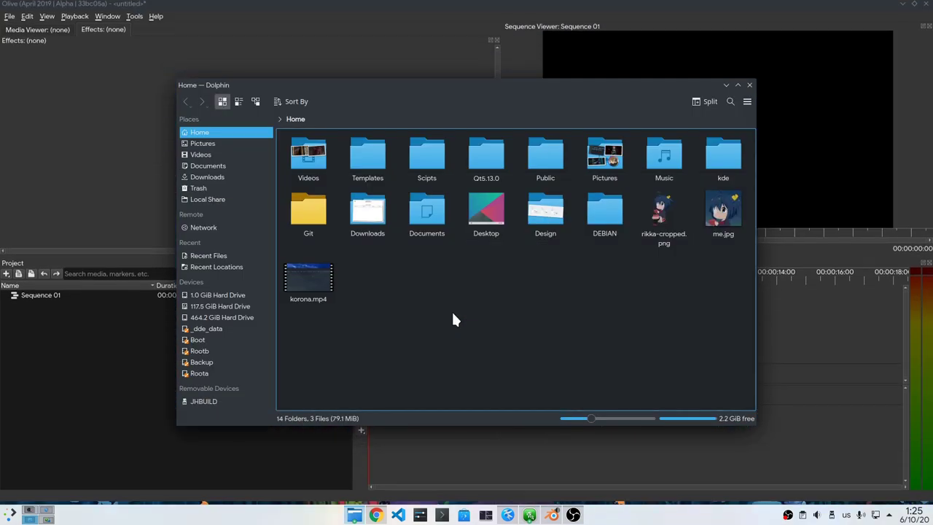
left_click_drag(321, 286, 399, 406)
- Split korona.mp4 at about 7:46 and move the second half right, leaving a gap
left_click(593, 281)
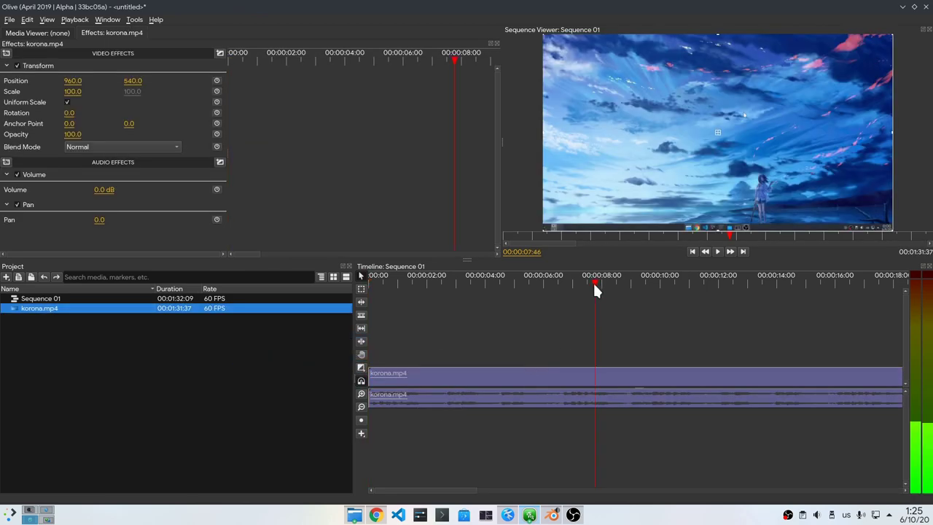
key("c")
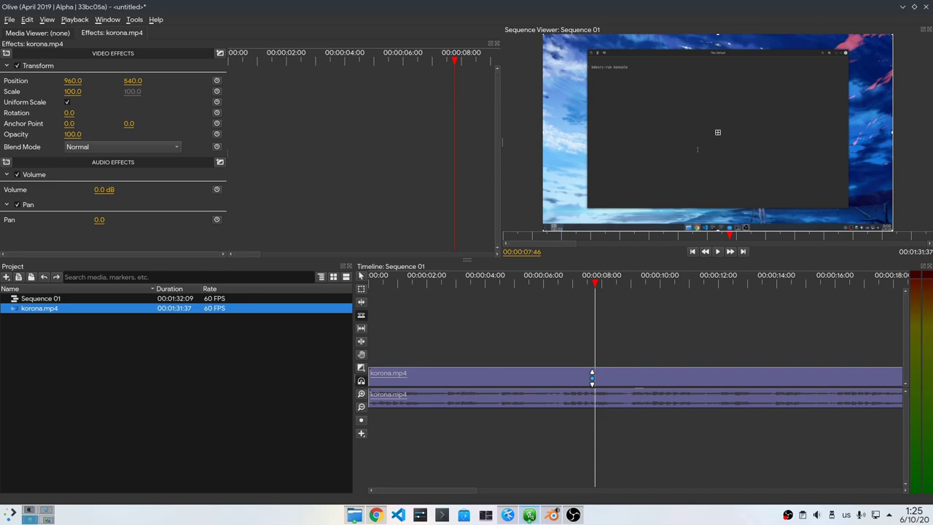
left_click(596, 377)
key("v")
left_click_drag(651, 394, 680, 396)
left_click(642, 279)
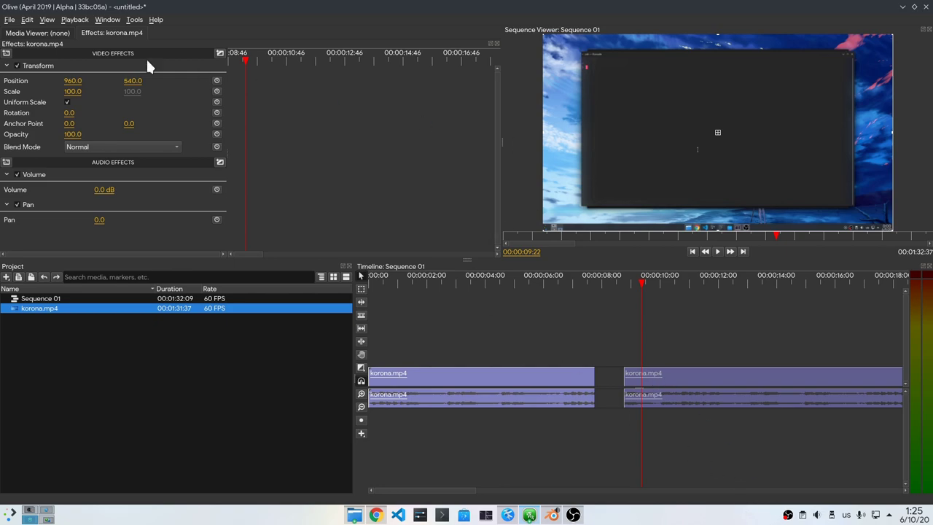
- Add a Box Blur to the second clip and keyframe a stronger Radius a second later
left_click(7, 57)
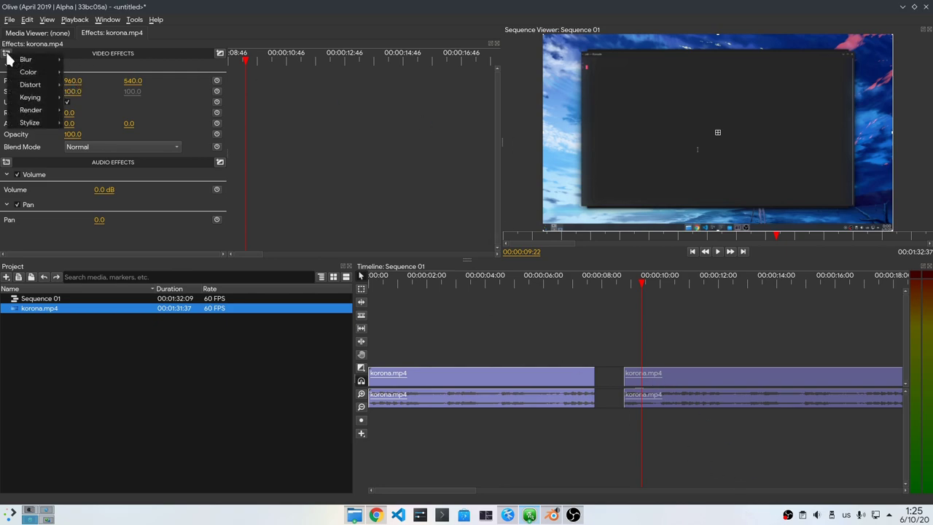
mouse_move(33, 59)
left_click(87, 60)
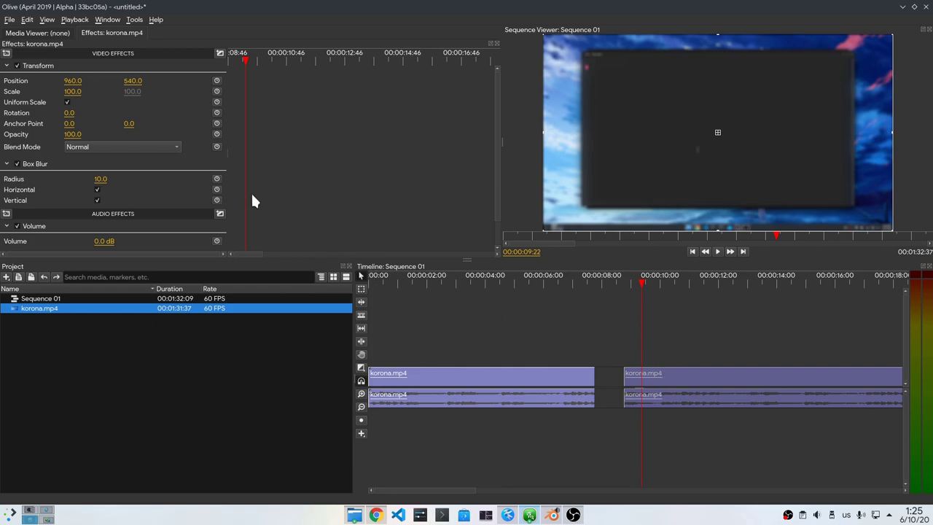
scroll(254, 198, "down", 1)
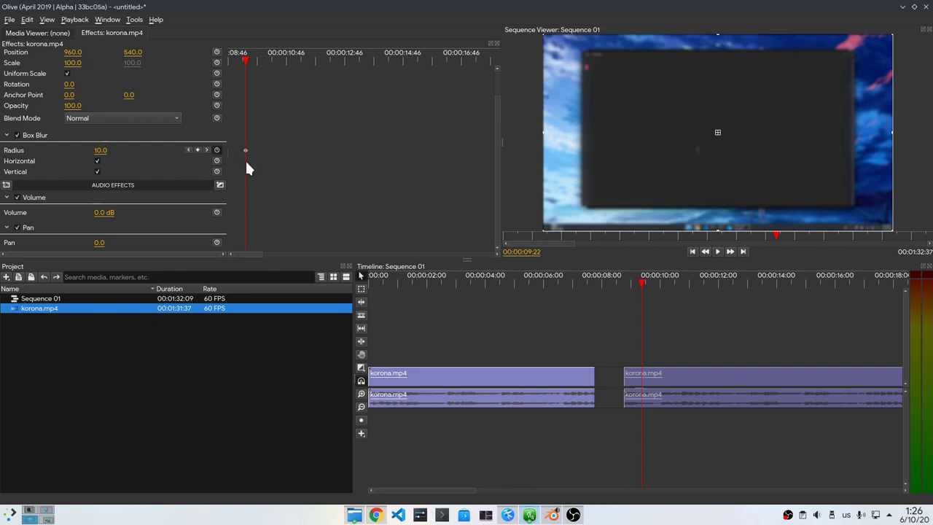
left_click_drag(115, 151, 262, 215)
left_click(283, 67)
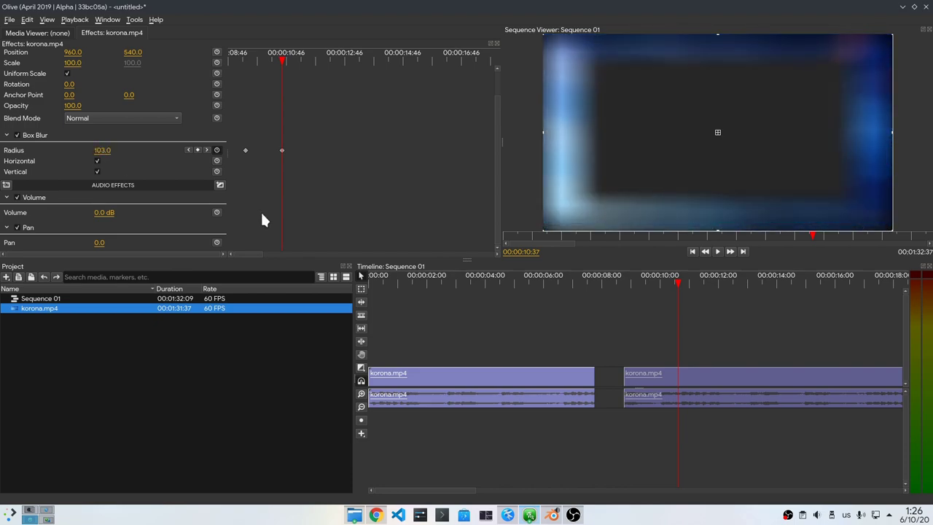
- Play back from before the blur ramp to preview the growing blur
left_click(625, 282)
key("space")
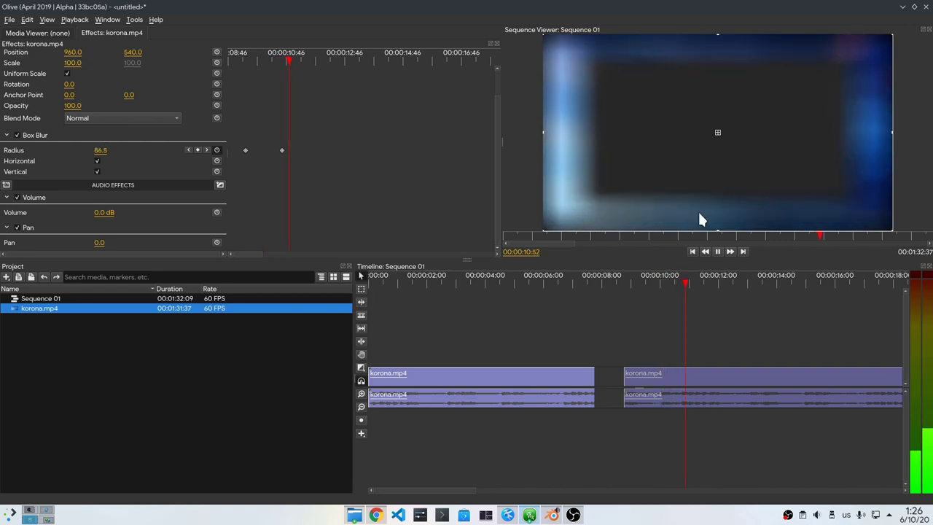
key("space")
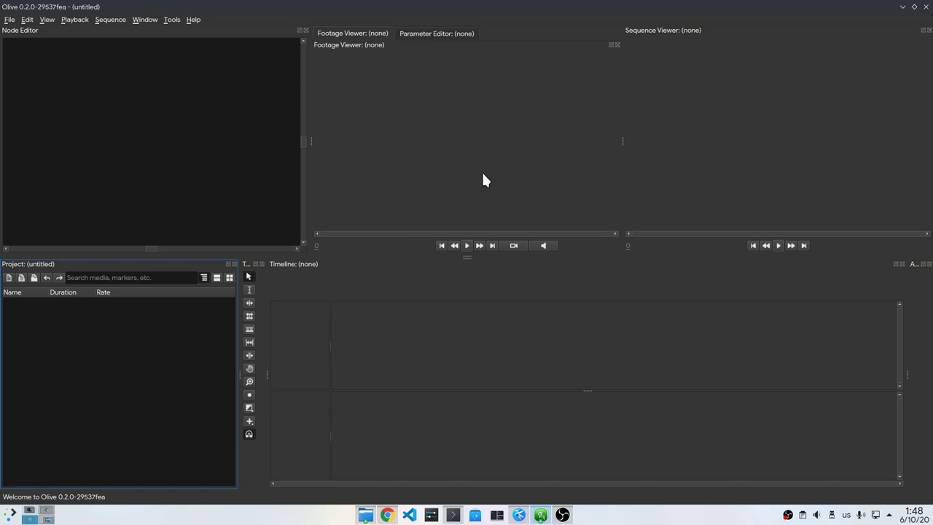
- Create Sequence 1 with a 60 FPS frame rate
key("ctrl+shift+n")
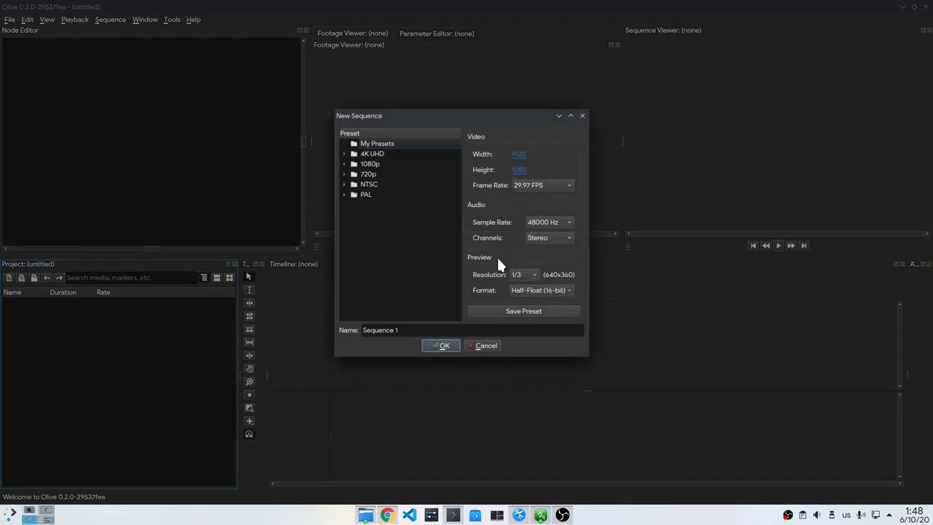
left_click(542, 185)
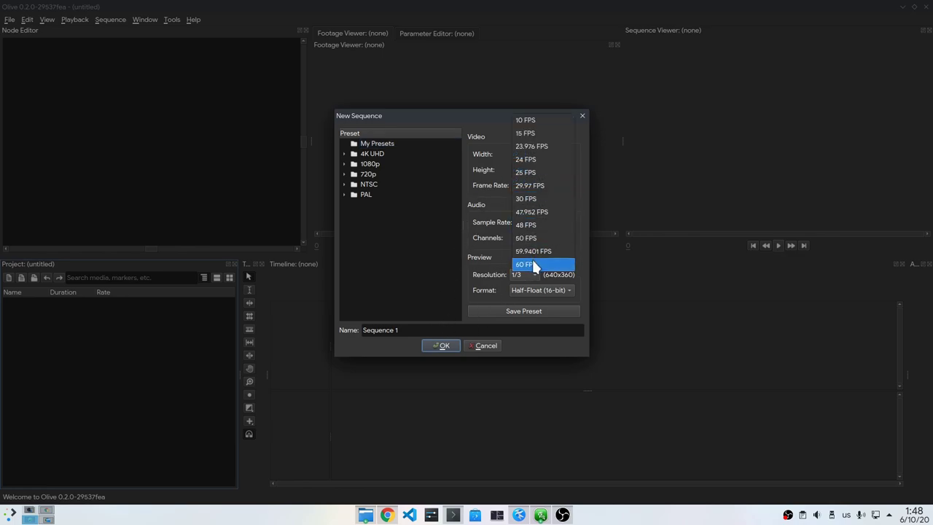
left_click(534, 264)
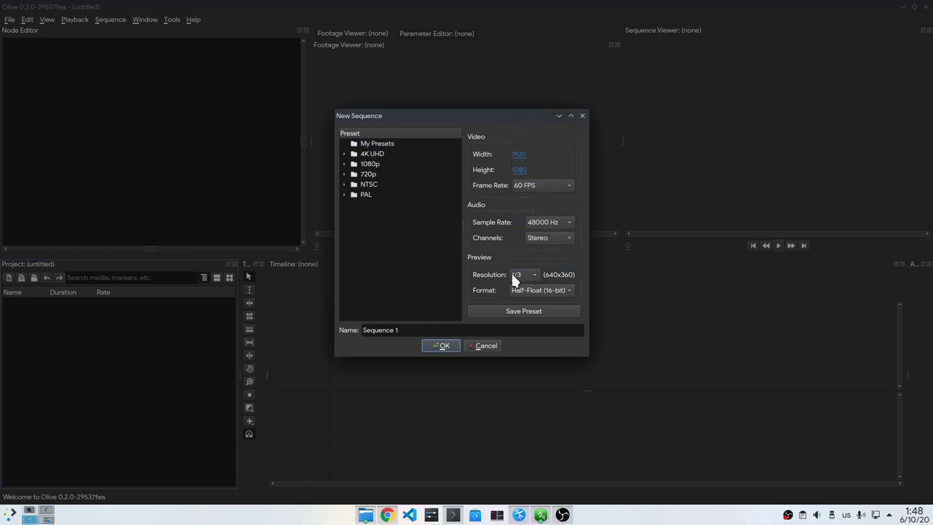
left_click(444, 347)
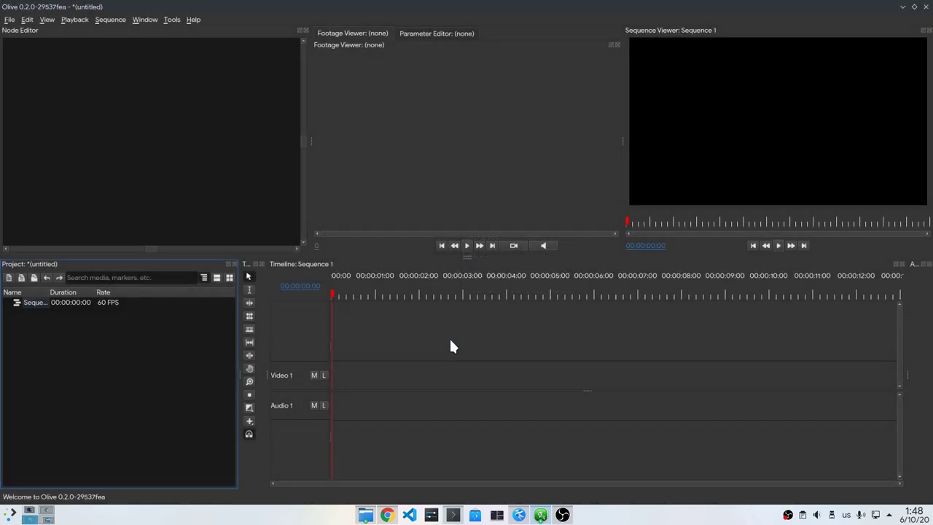
- Import korona.mp4 from the file manager into the project and timeline
key("super+e")
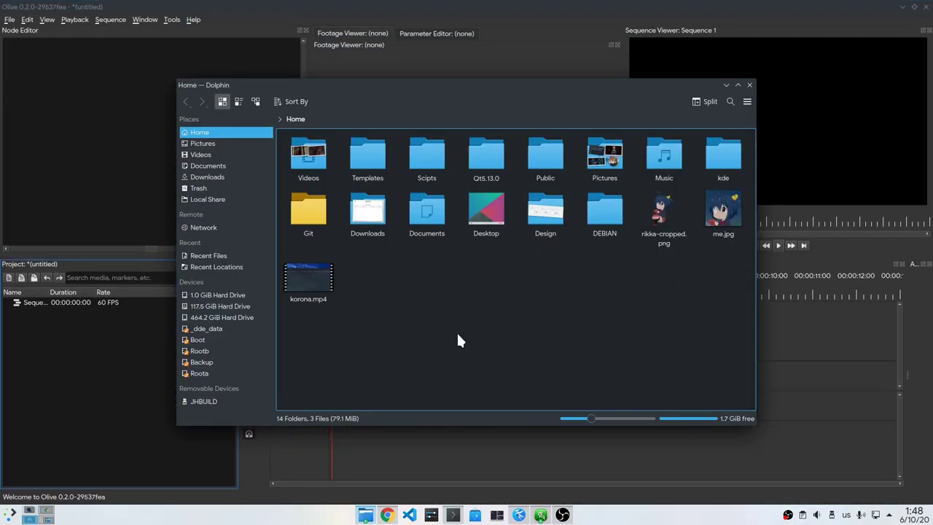
left_click_drag(321, 295, 381, 373)
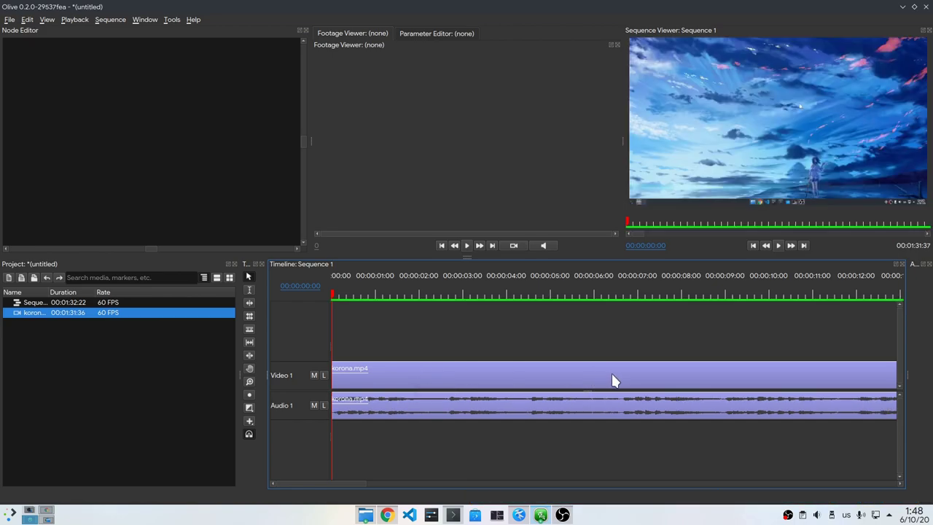
scroll(613, 380, "down", 5)
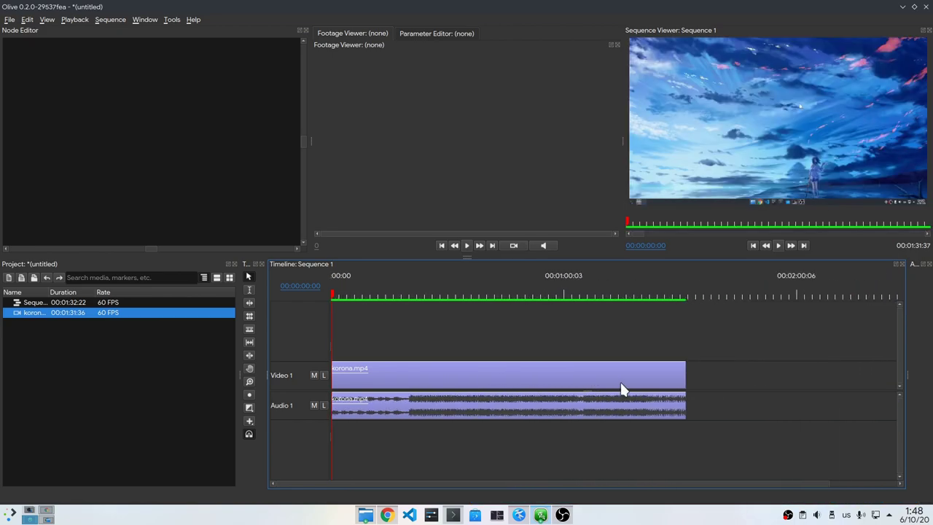
scroll(622, 386, "up", 1)
- Split the clip in two and shift the second piece right to leave a gap
key("c")
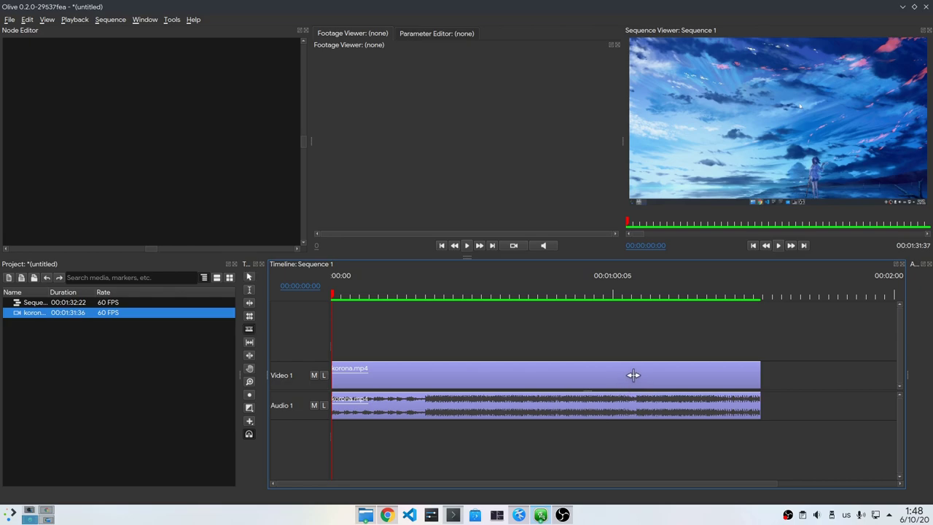
left_click(632, 373)
key("v")
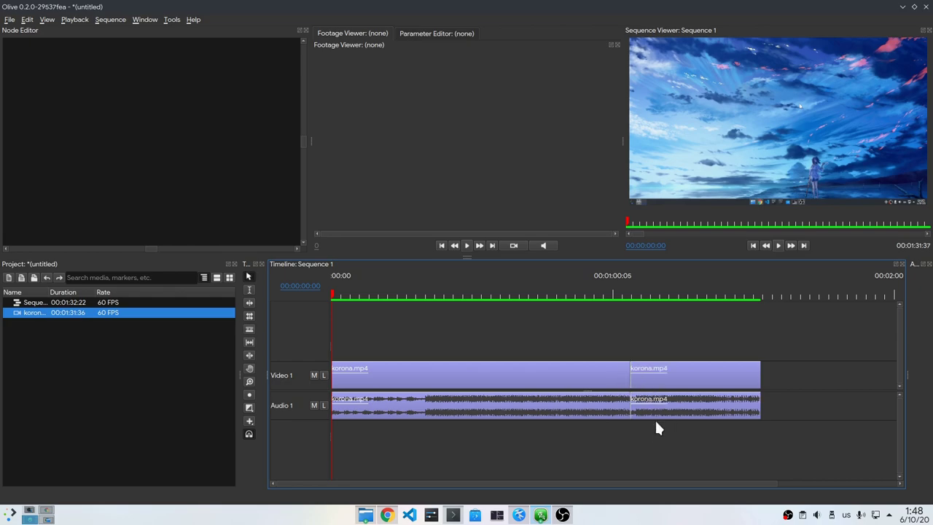
left_click_drag(667, 386, 681, 385)
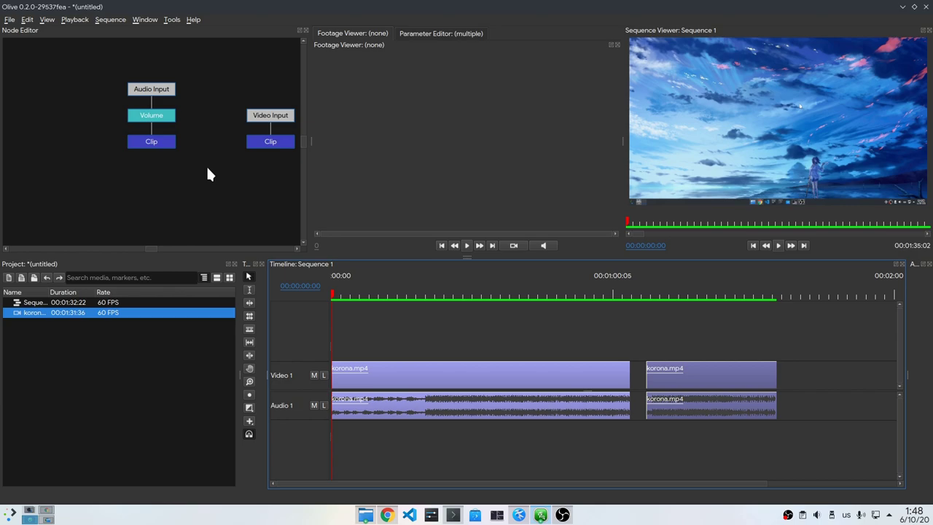
- Enlarge the node graph and delete the Video Input to Clip connection
key("grave")
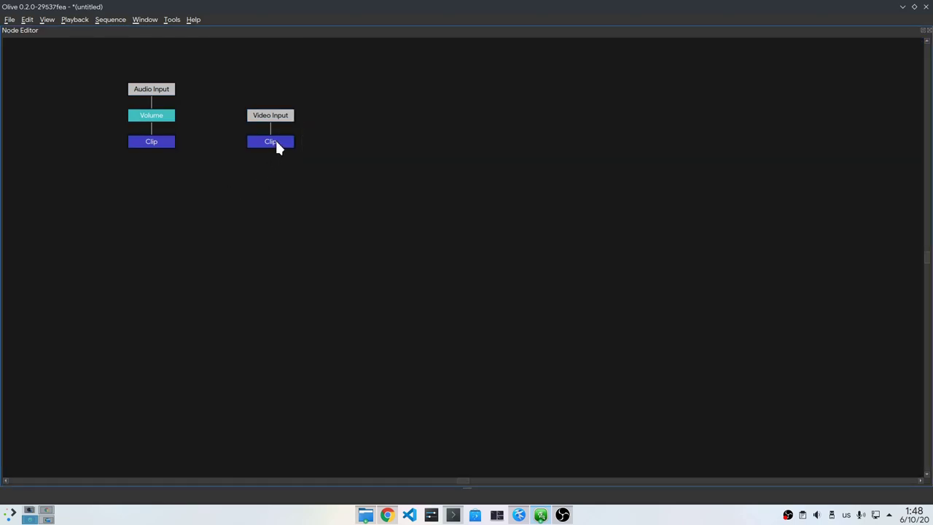
left_click_drag(277, 143, 370, 203)
left_click_drag(350, 129, 283, 173)
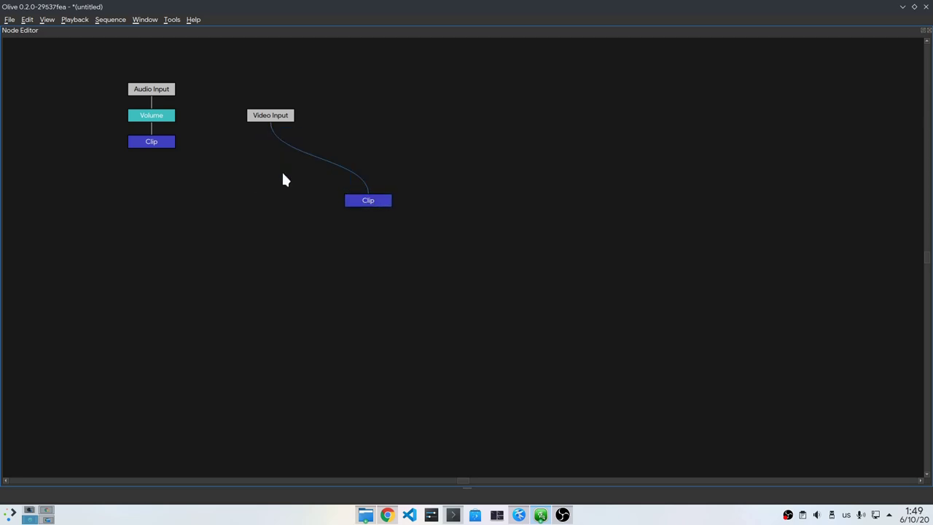
key("Delete")
- Add a Blur filter node to the graph
right_click(334, 149)
mouse_move(415, 285)
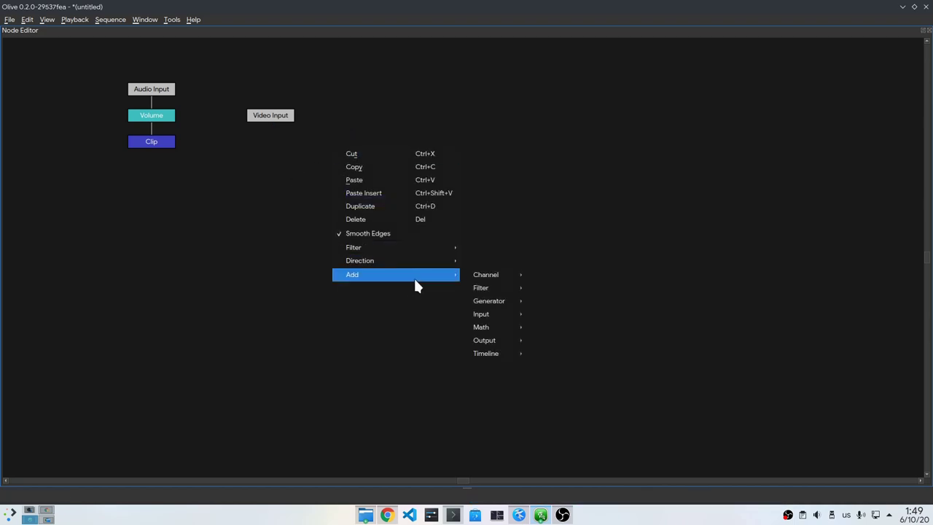
mouse_move(504, 289)
left_click(540, 290)
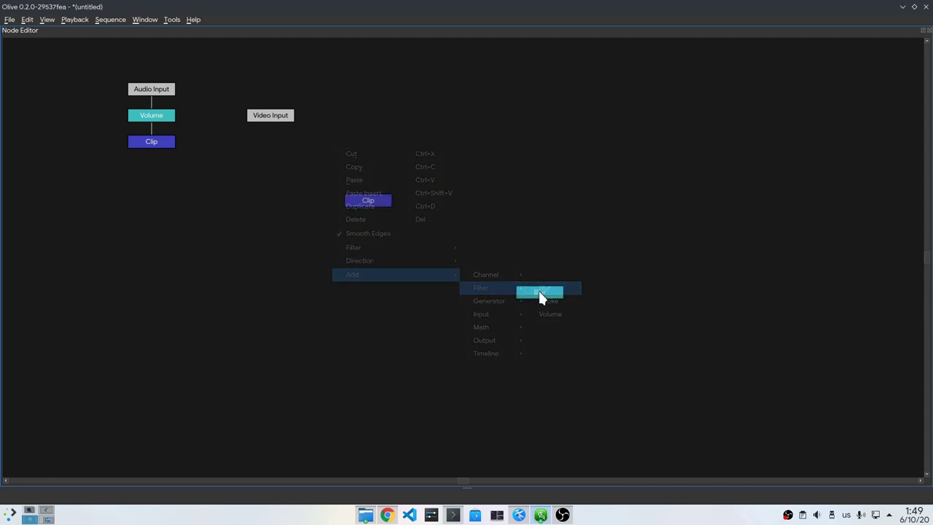
left_click(338, 163)
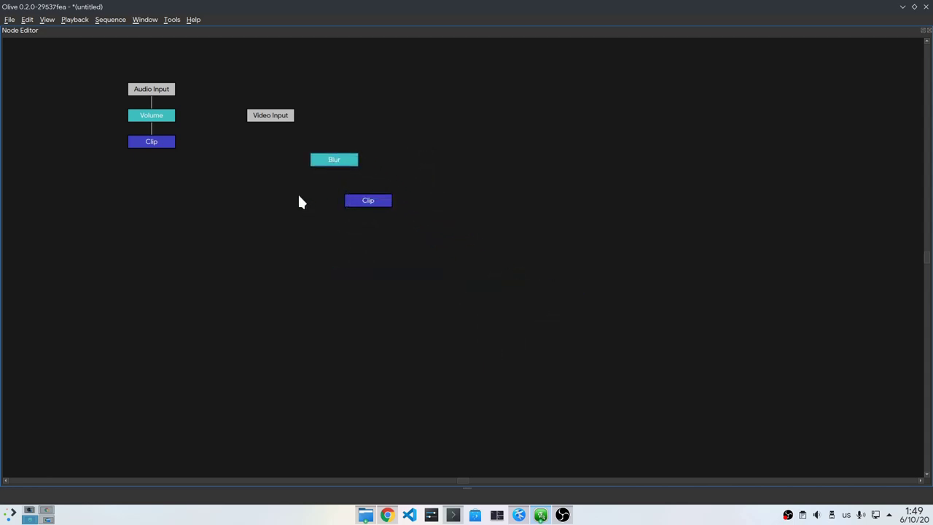
- Wire Video Input into Blur and Blur into Clip, then restore the normal layout
left_click(274, 121)
left_click_drag(274, 121, 337, 167)
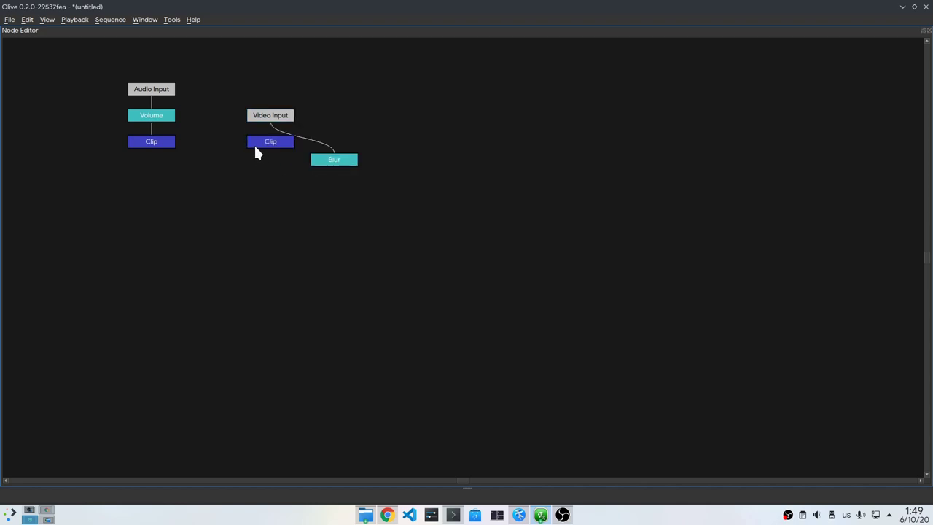
left_click_drag(254, 145, 220, 222)
left_click_drag(335, 163, 244, 218)
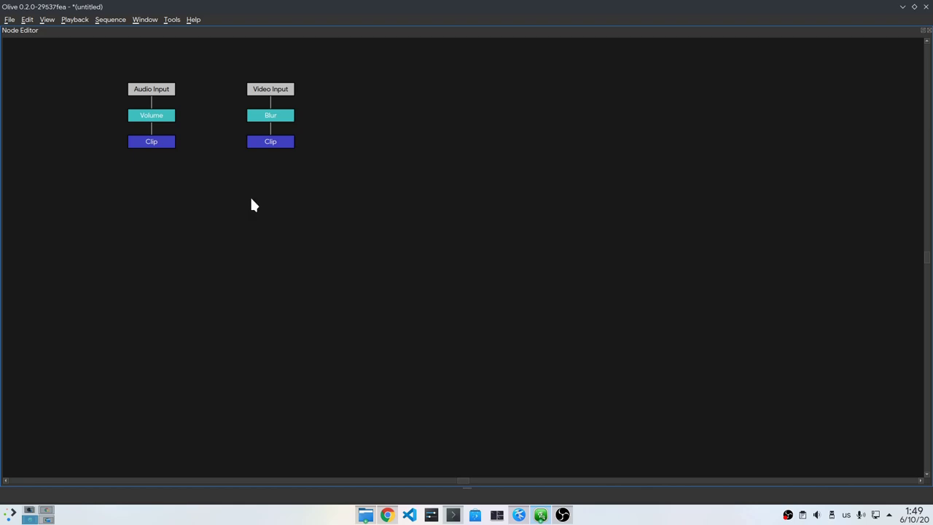
key("grave")
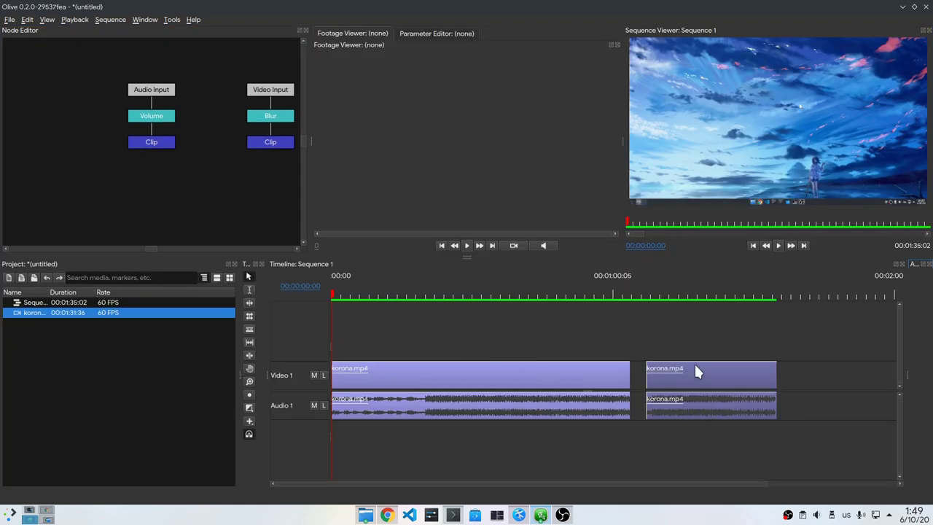
- Show the Blur node's parameters in the Parameter Editor
left_click(435, 34)
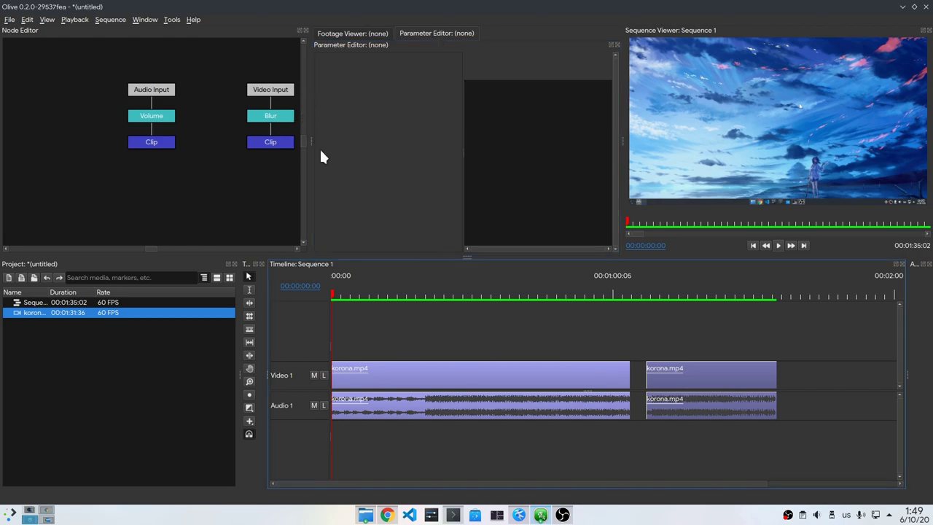
left_click(277, 126)
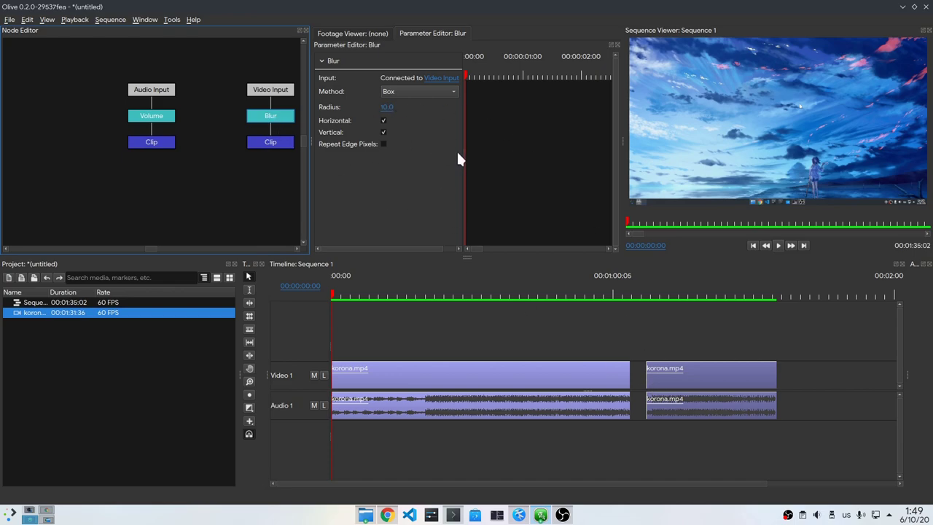
left_click_drag(463, 153, 493, 156)
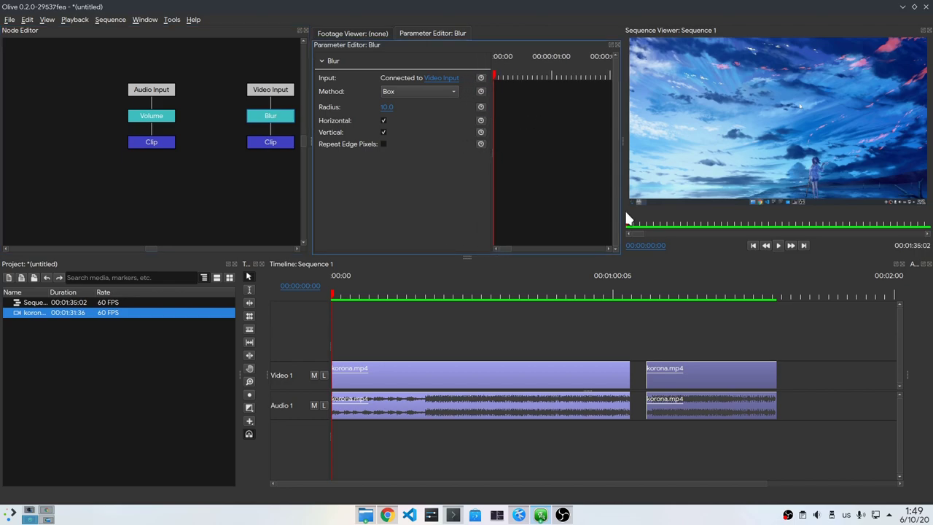
- Keyframe Radius 0.0 at 00:01:10:46 and 65.0 at 00:01:11:22, then preview playback
left_click(663, 297)
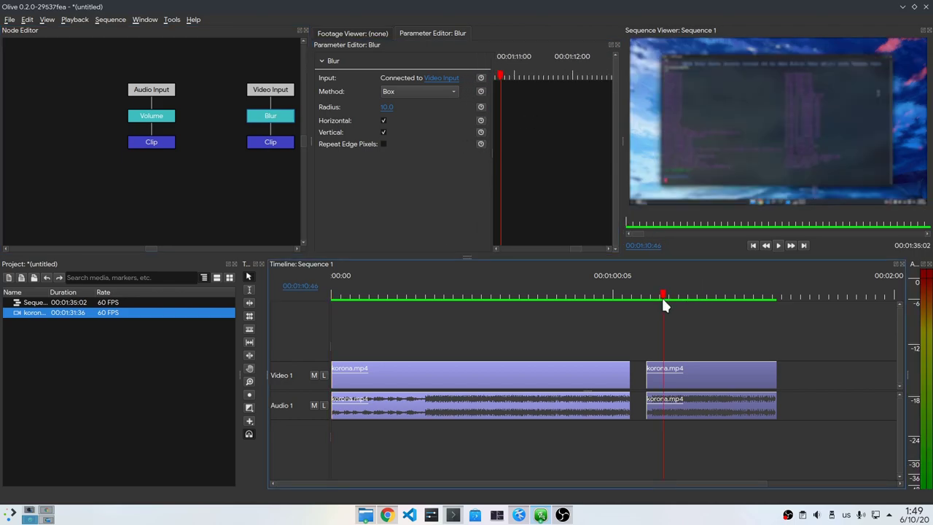
left_click(480, 107)
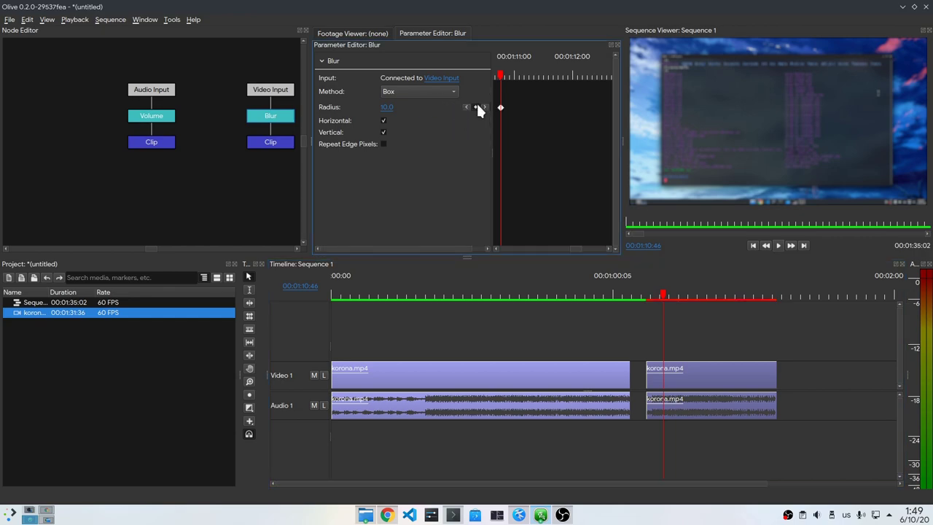
left_click_drag(386, 107, 365, 107)
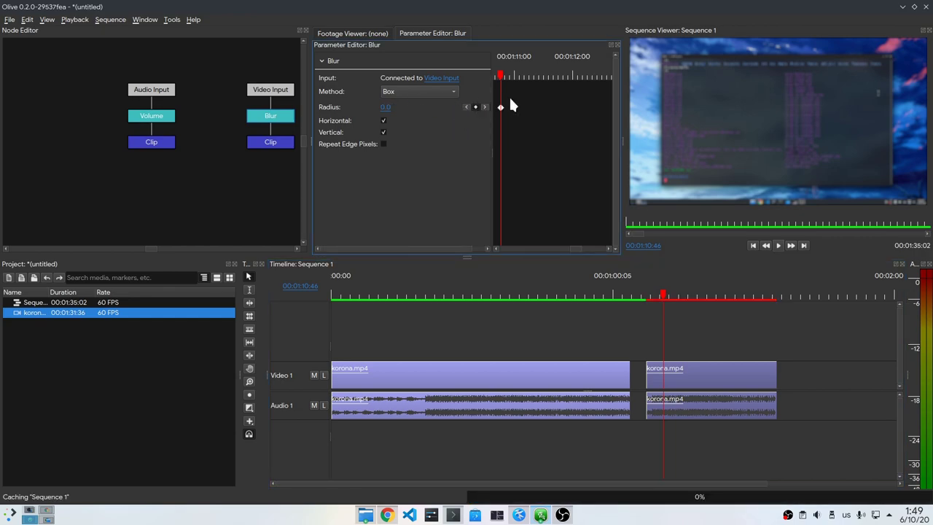
left_click_drag(521, 76, 534, 76)
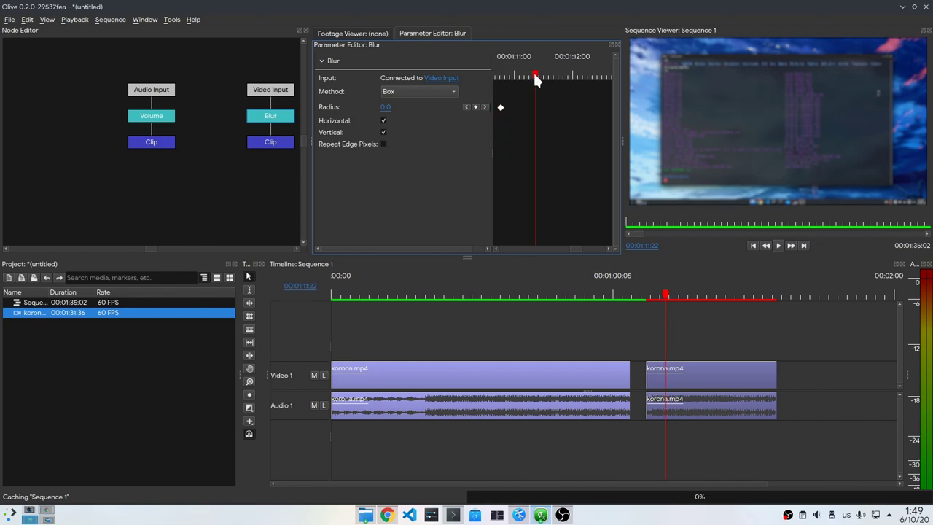
left_click_drag(386, 109, 415, 108)
left_click(647, 294)
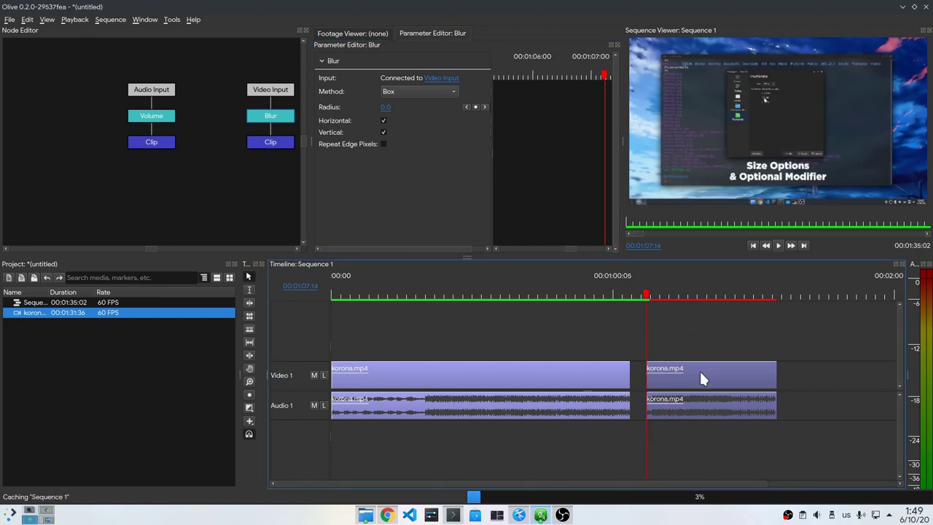
key("space")
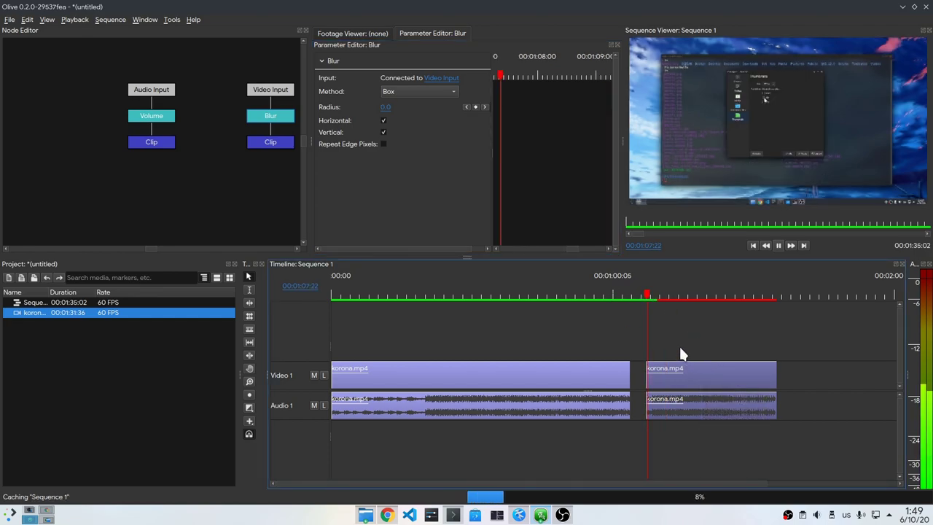